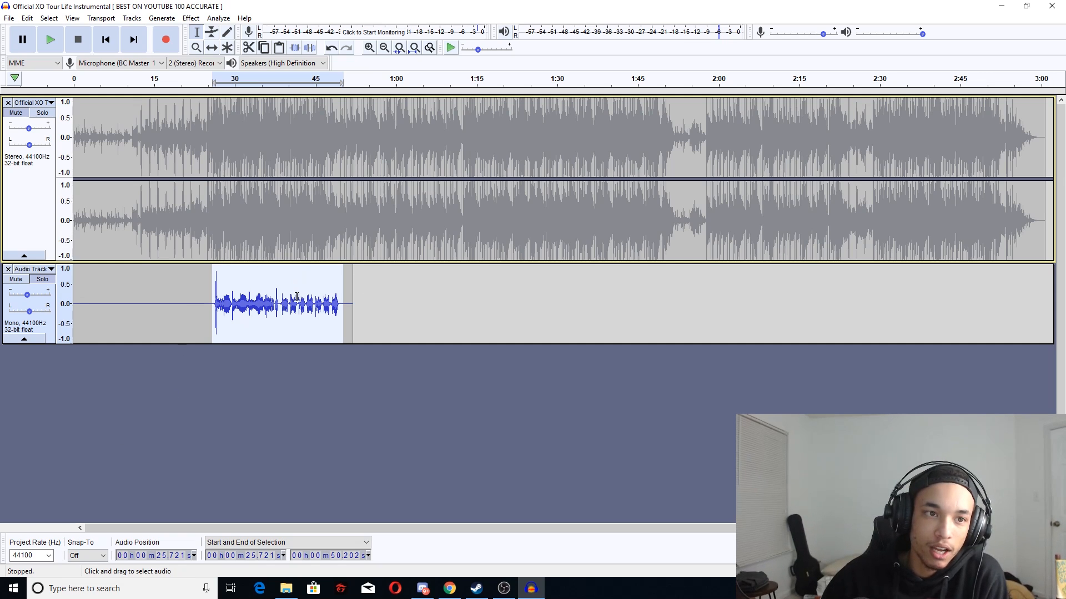
Step: Preview and apply Auto-Tune Evo VST to the selected vocal with Alto/Tenor input, B Minor, retune speed 14 and humanize 17
click(192, 18)
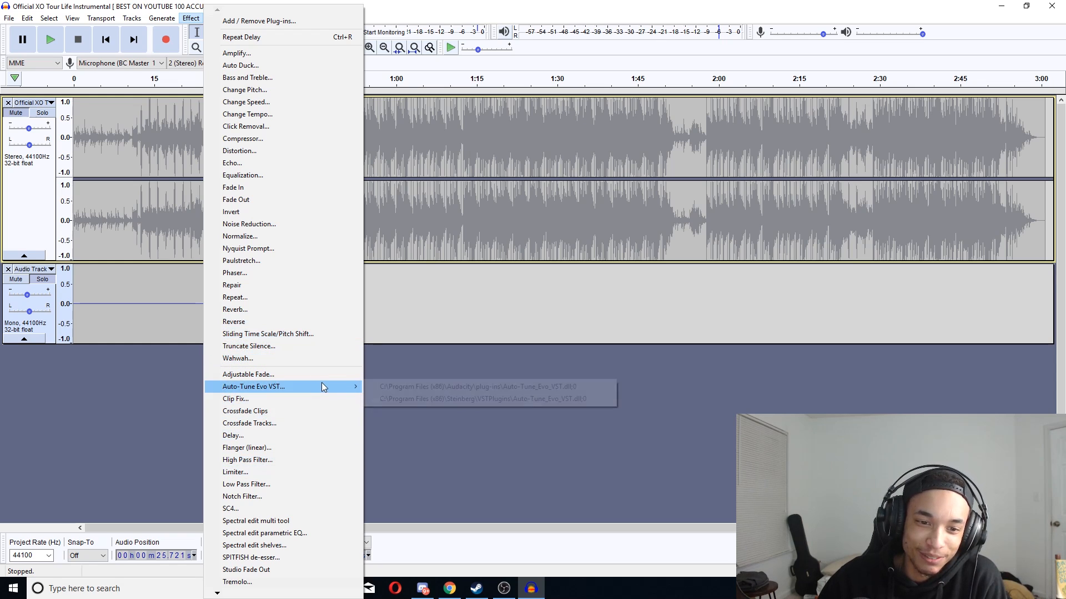
mouse_move(322, 386)
click(411, 387)
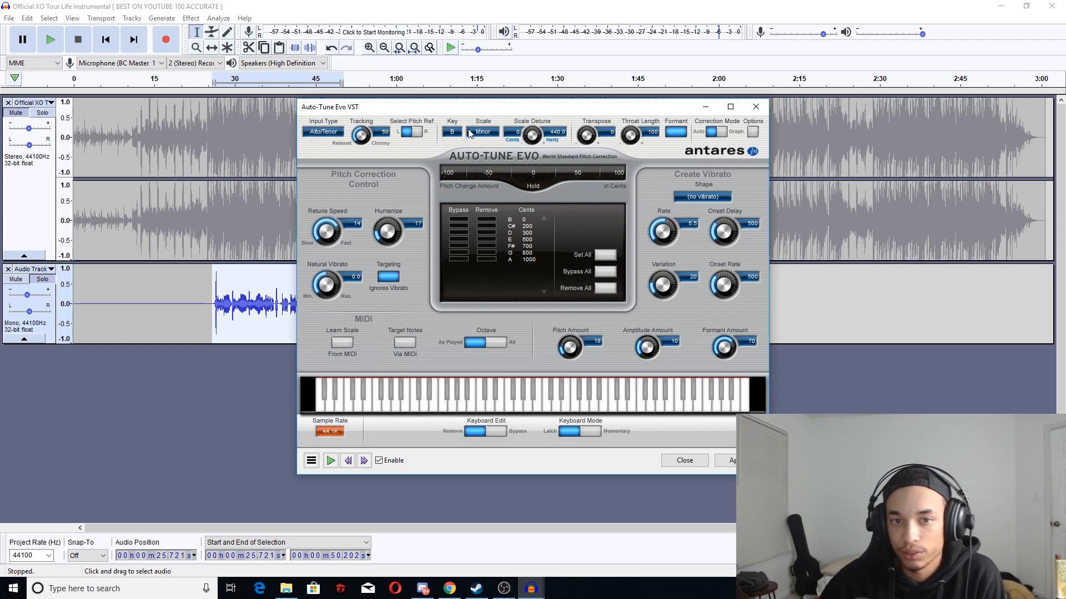
click(312, 133)
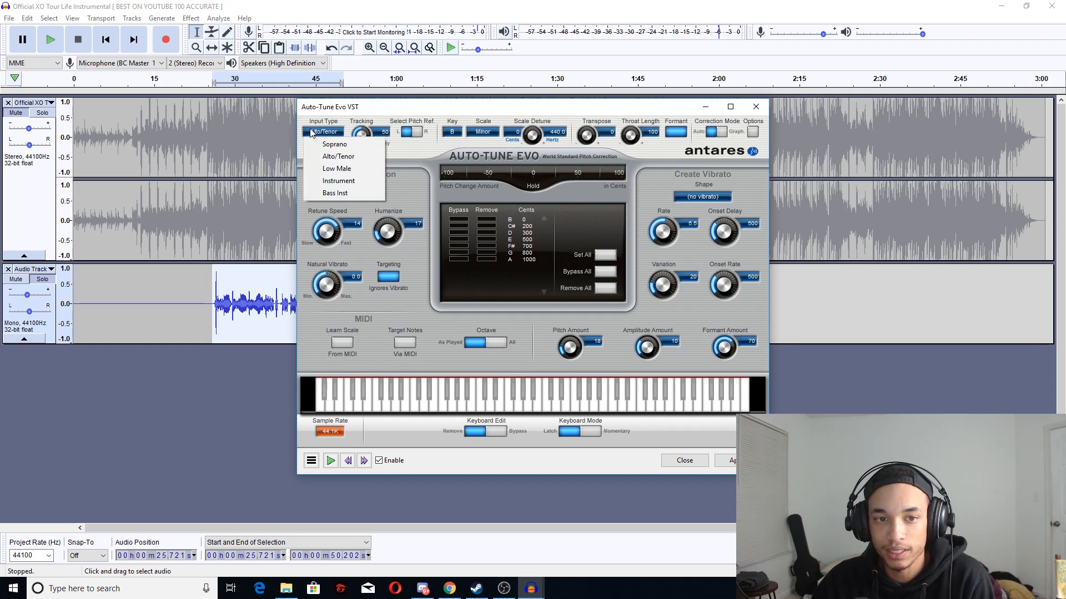
click(312, 133)
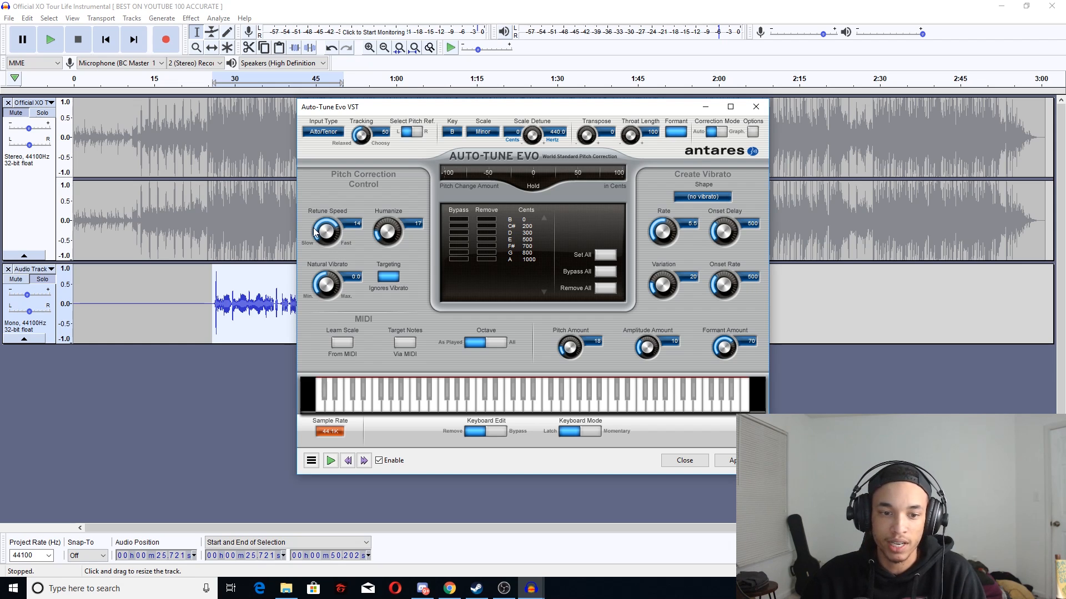
click(330, 461)
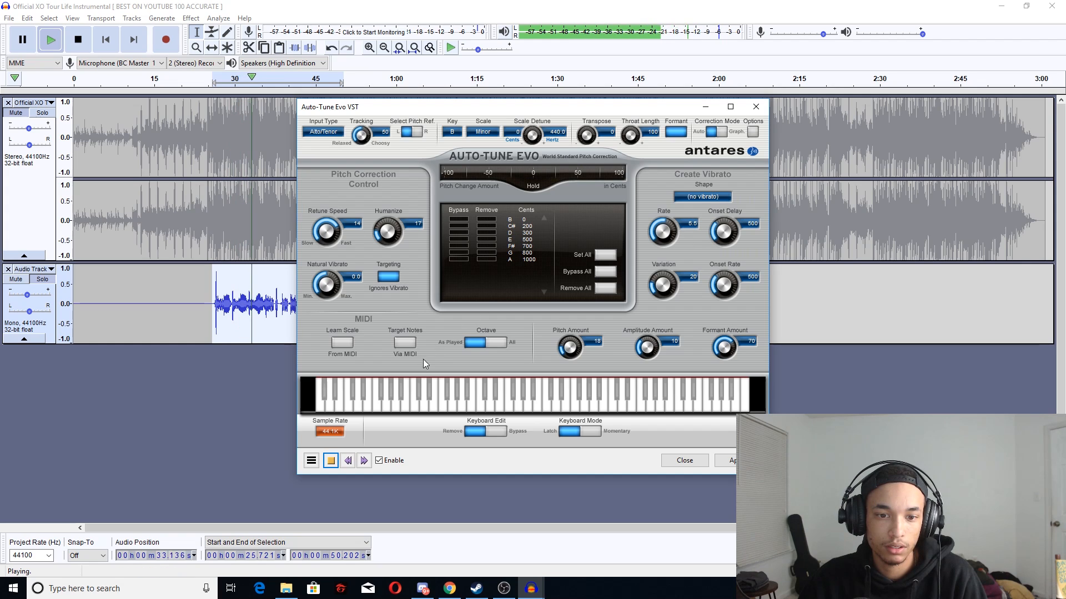
click(335, 463)
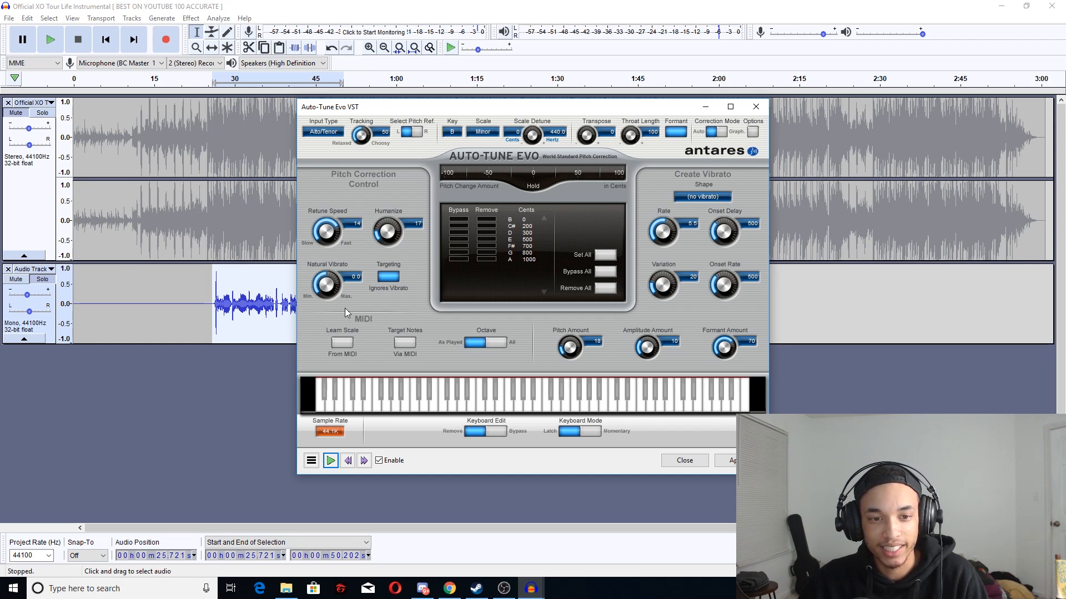
click(731, 462)
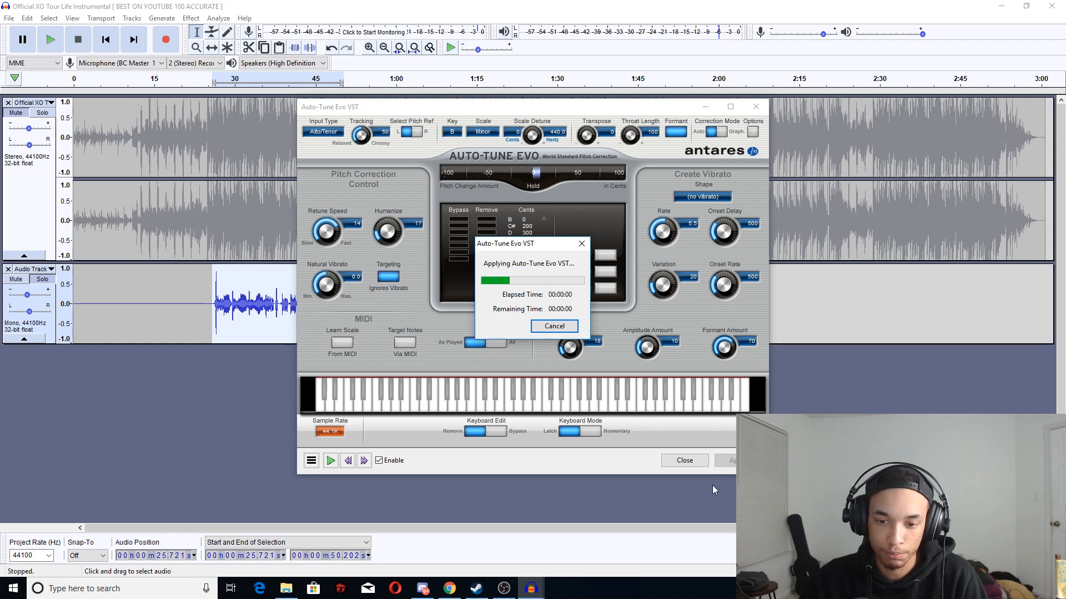
click(685, 461)
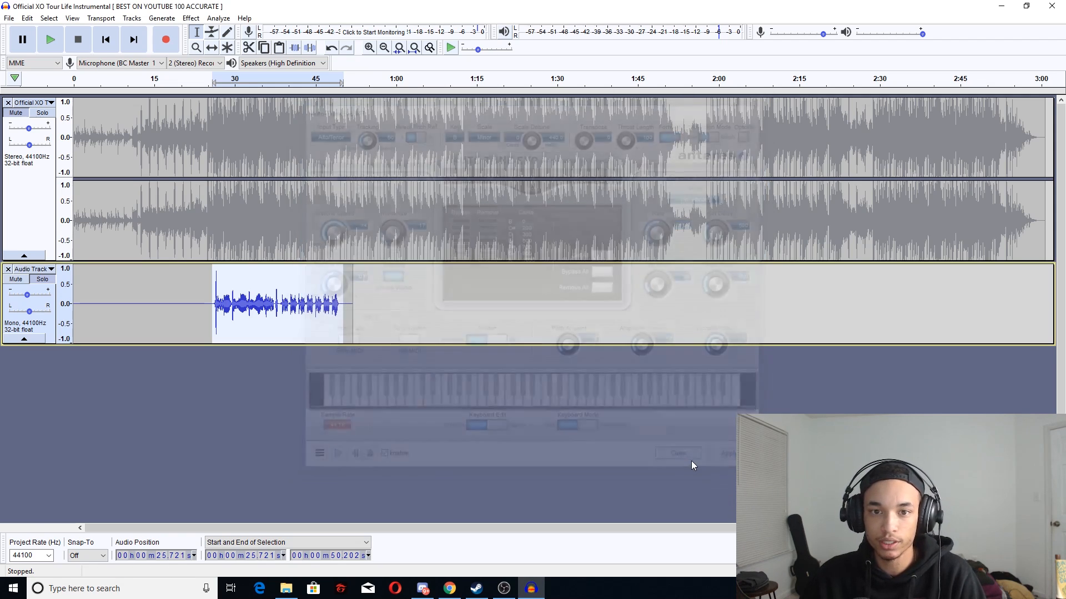
Step: Apply Equalization to the selected vocal using the 100Hz Rumble curve
click(191, 18)
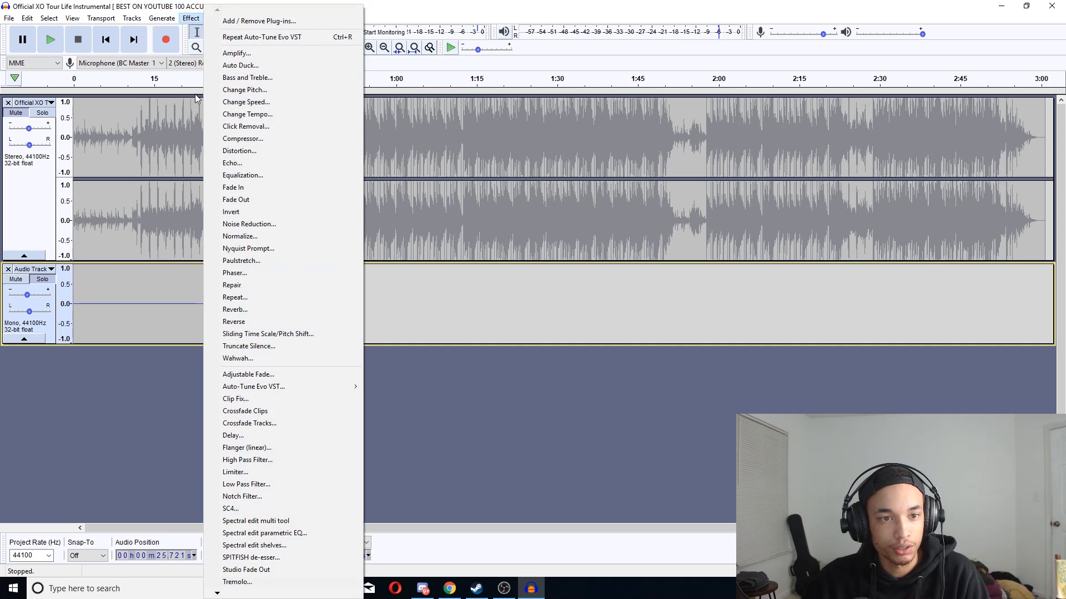
click(261, 176)
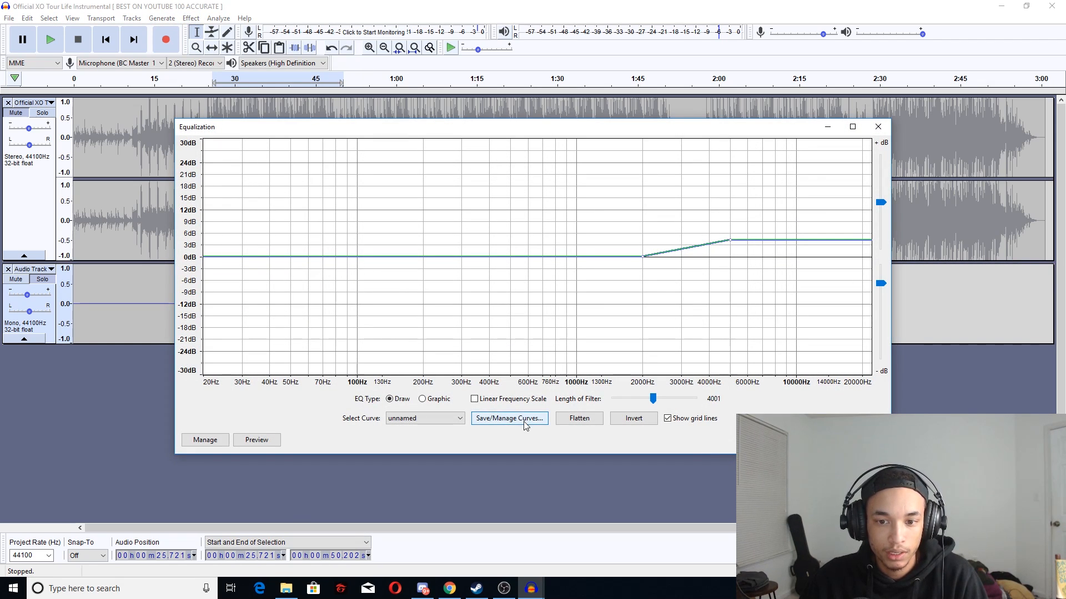
click(419, 420)
click(409, 430)
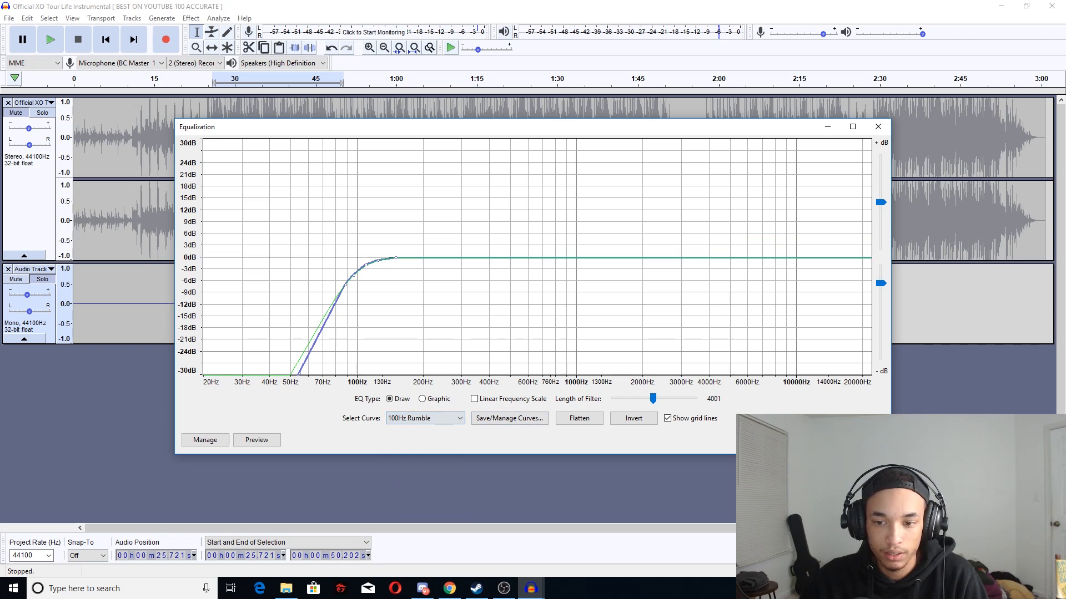
click(865, 439)
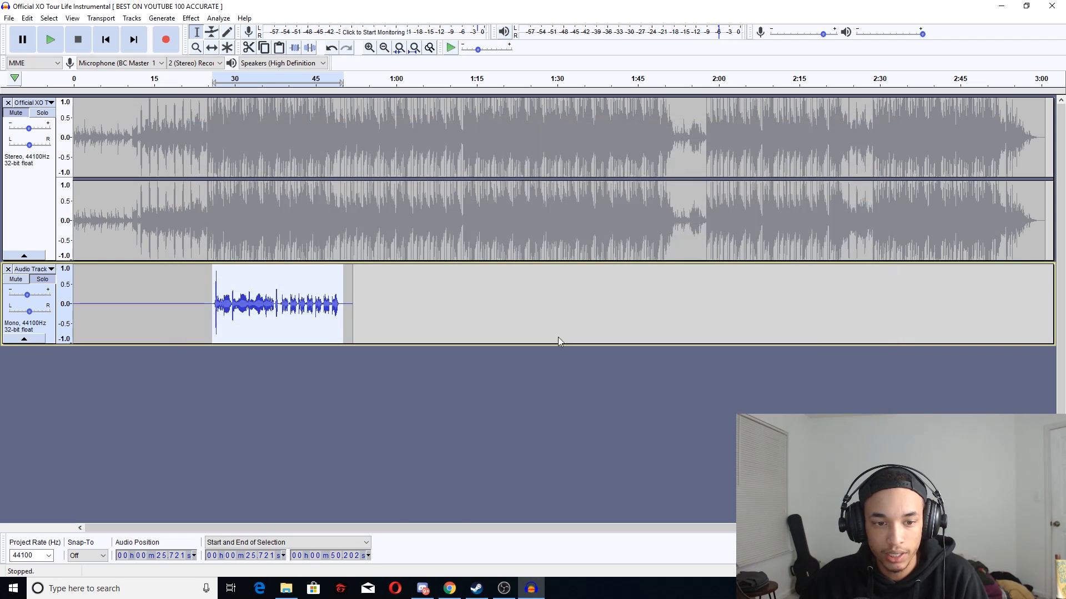
Step: Apply a Treble Boost equalization curve to the vocal, starting the rise at about 2000 Hz and lowering the boost to about 5 dB
click(190, 18)
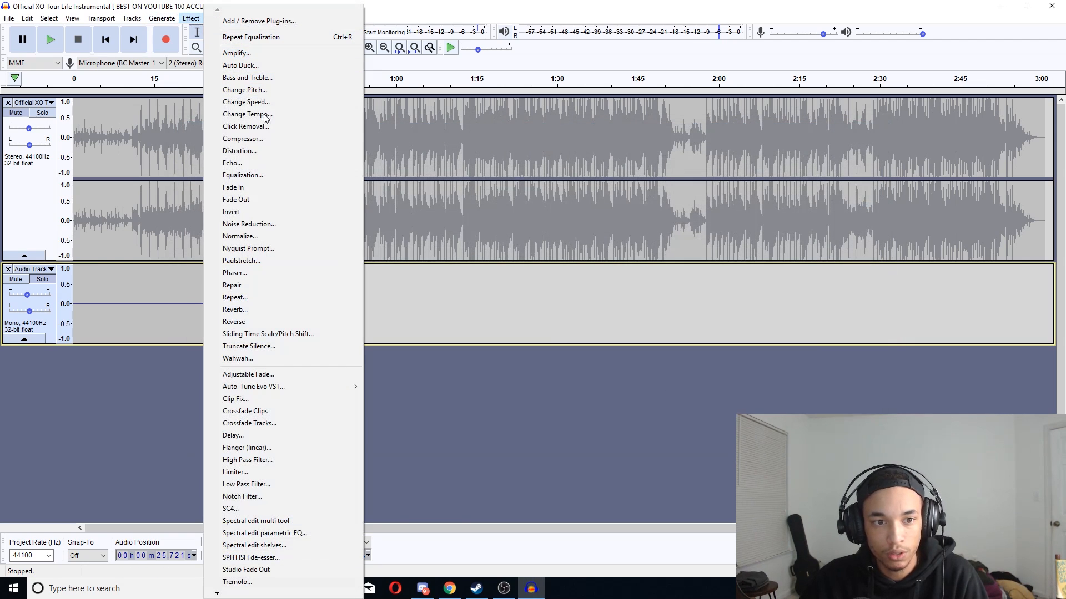
click(293, 175)
click(438, 416)
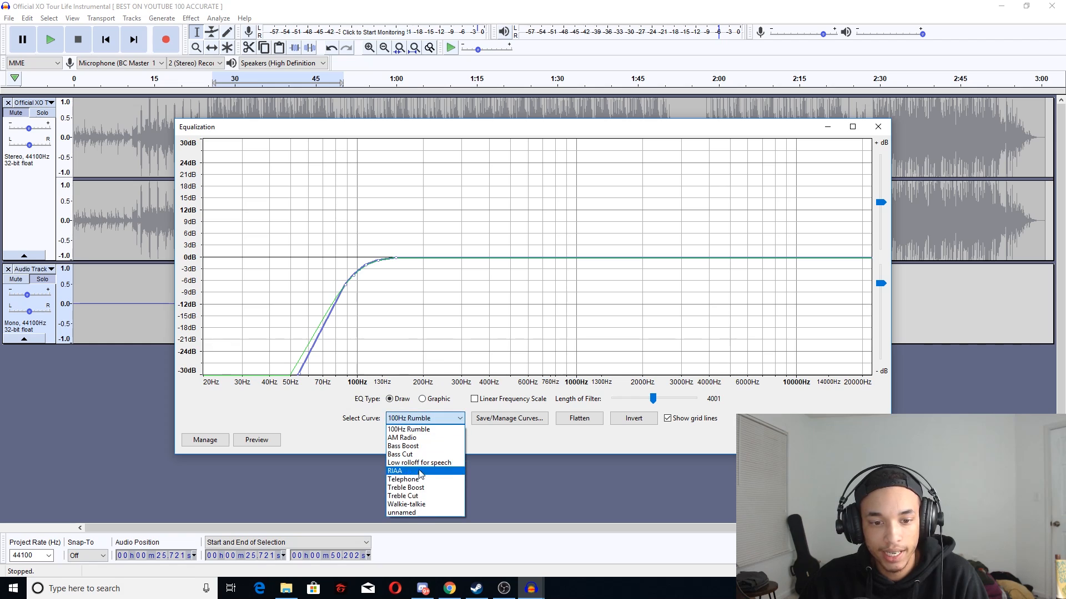
click(435, 483)
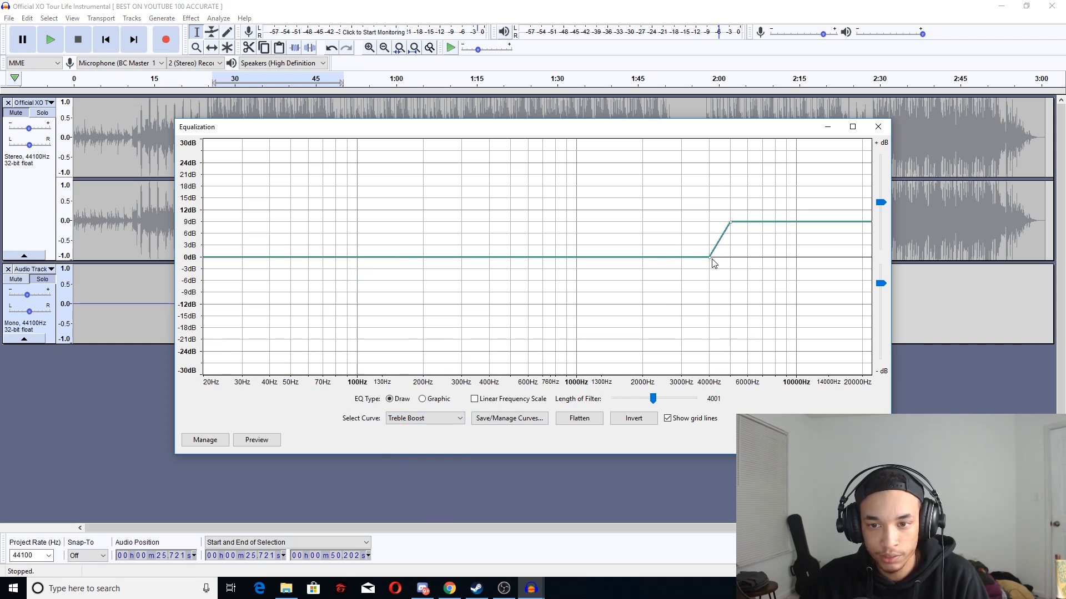
drag(711, 260, 642, 258)
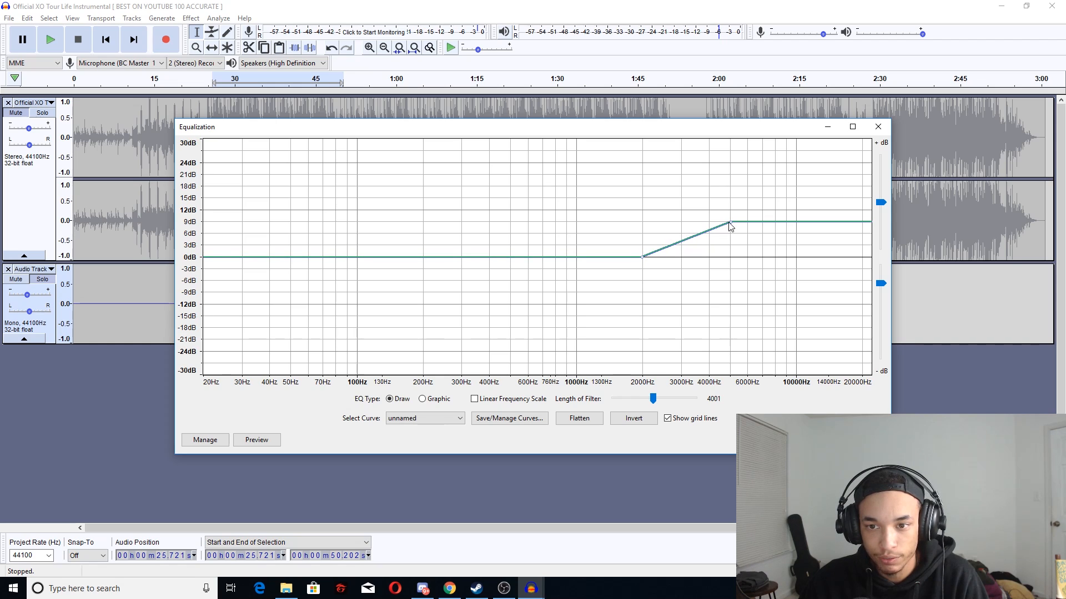
drag(729, 223, 730, 240)
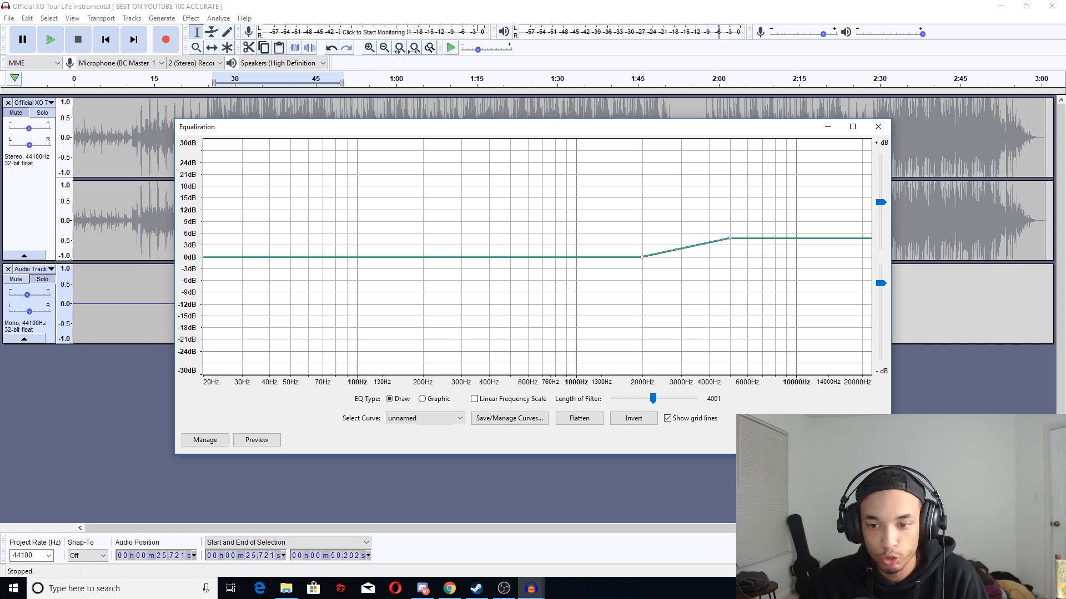
click(794, 440)
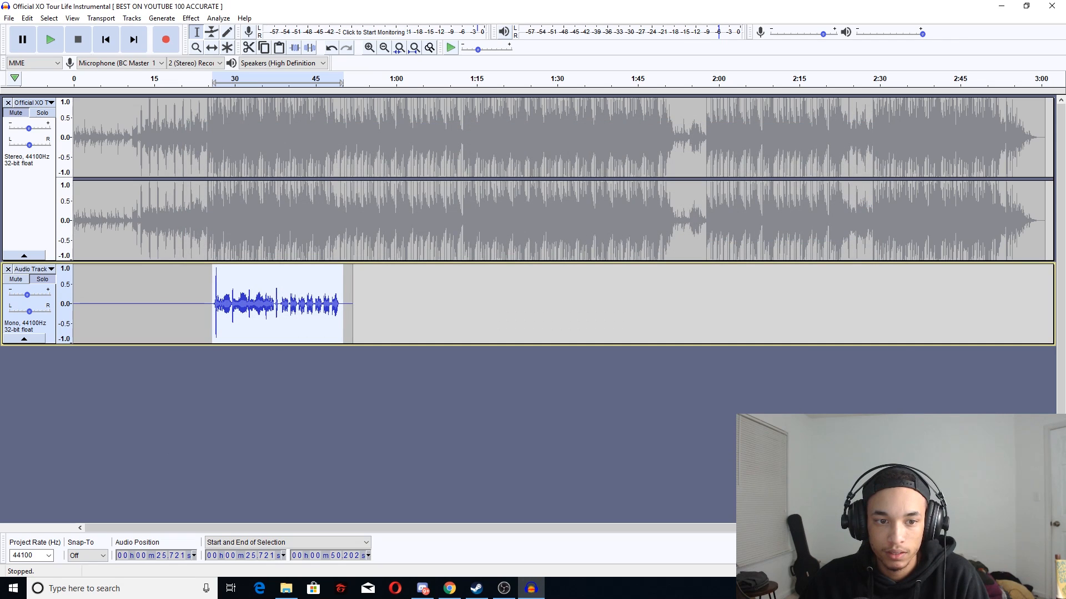
Step: Compress the selected vocal with threshold -20 dB, noise floor -40 dB, ratio 8:1, attack 0.10 secs, release 1.0 secs and make-up gain
click(190, 18)
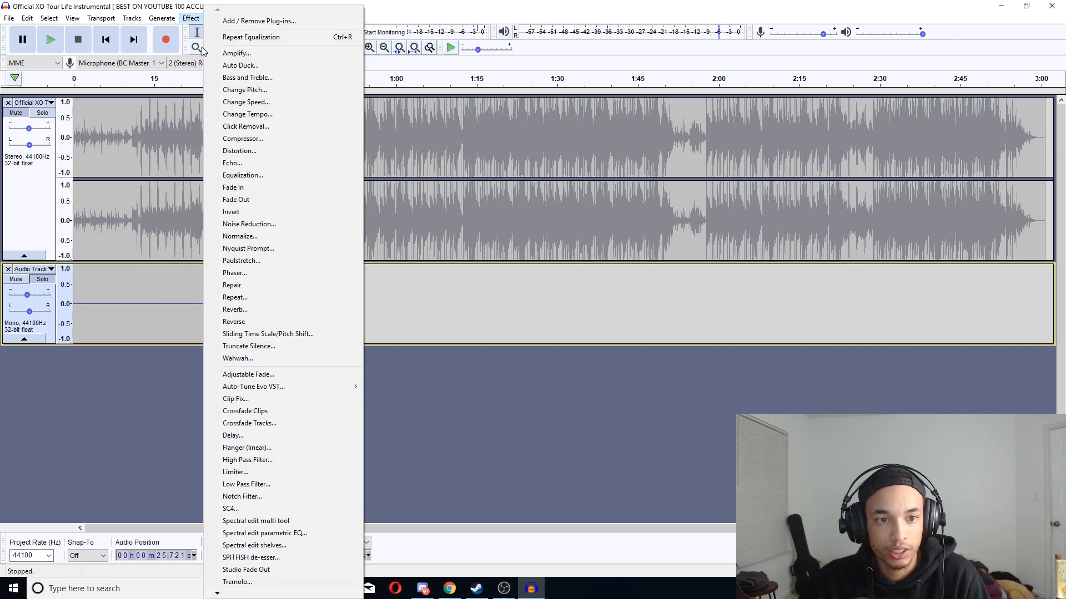
click(298, 139)
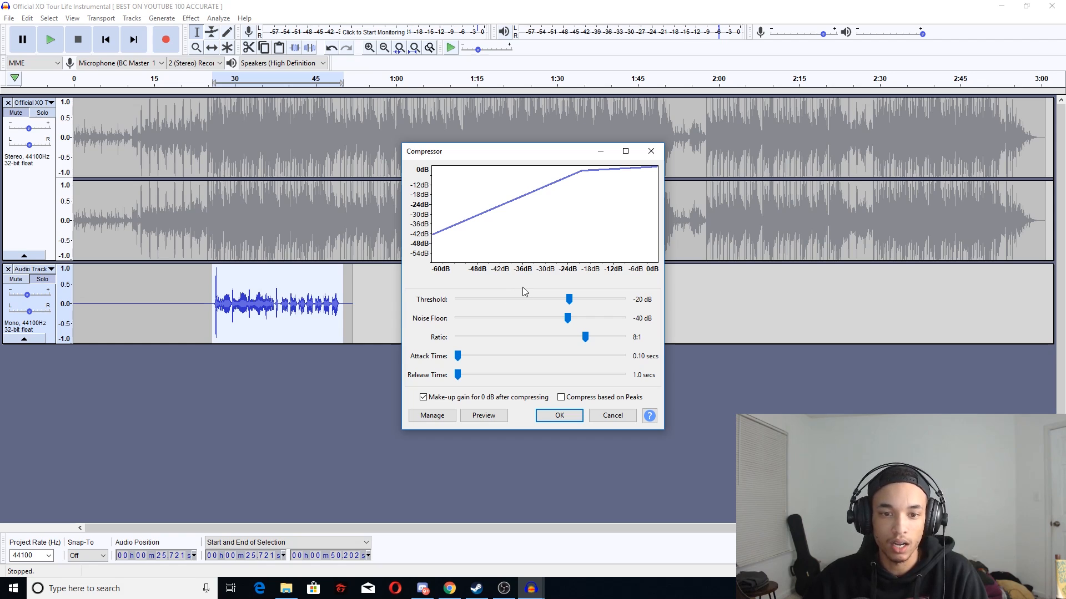
click(559, 415)
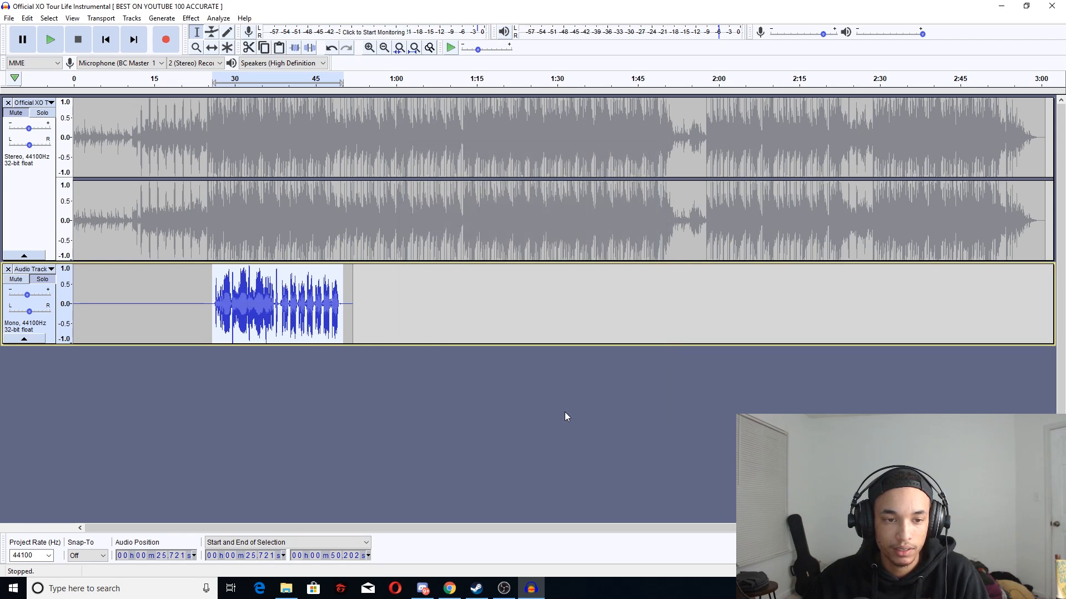
Step: Preview and apply the SPITFISH de-esser to the selected vocal with the soft option on
click(190, 19)
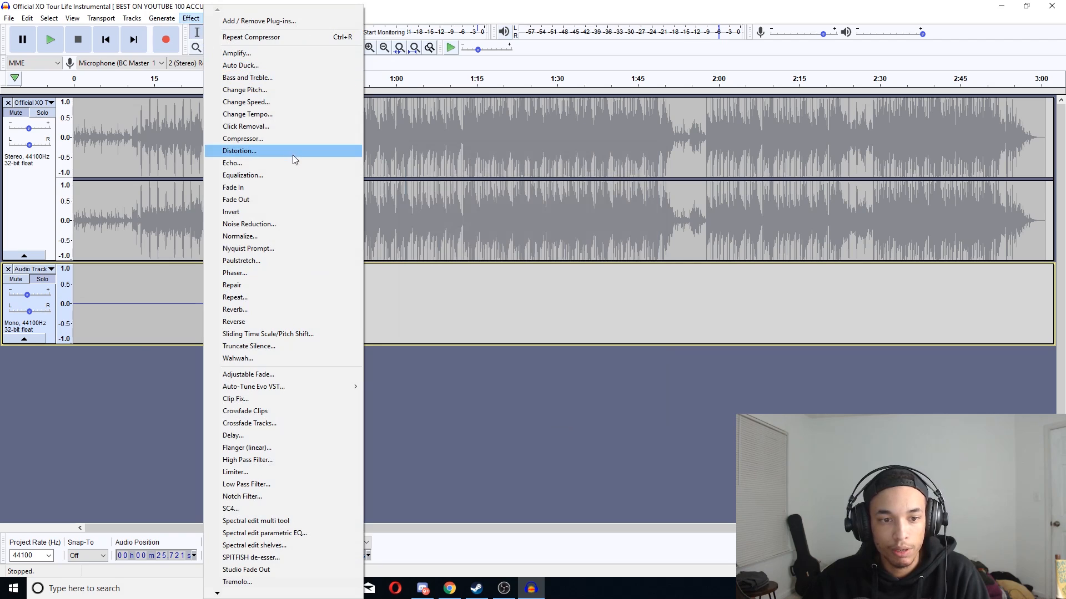
click(301, 558)
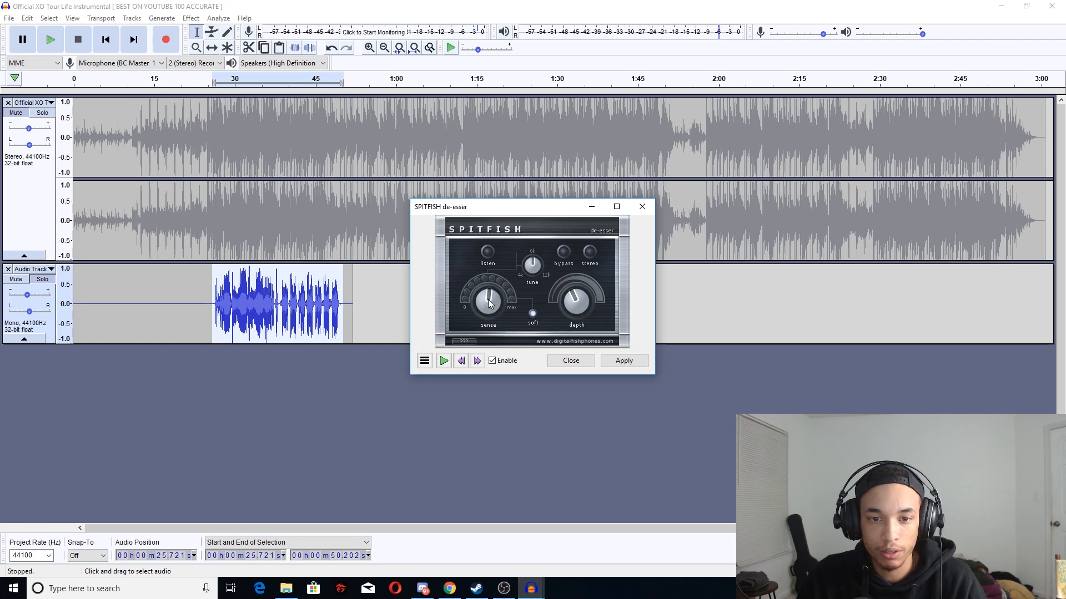
click(444, 361)
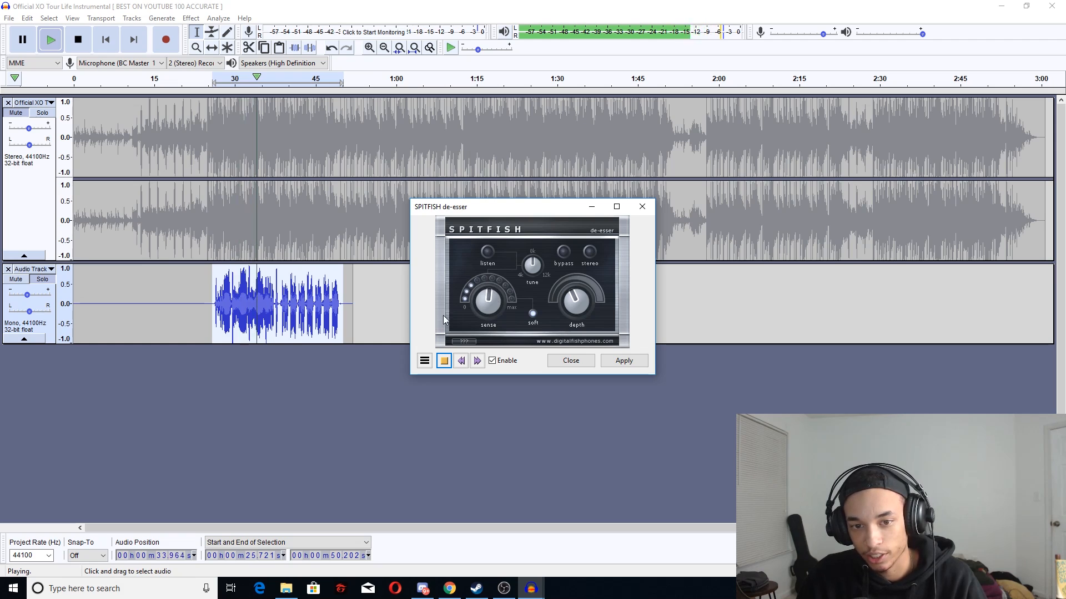
click(444, 361)
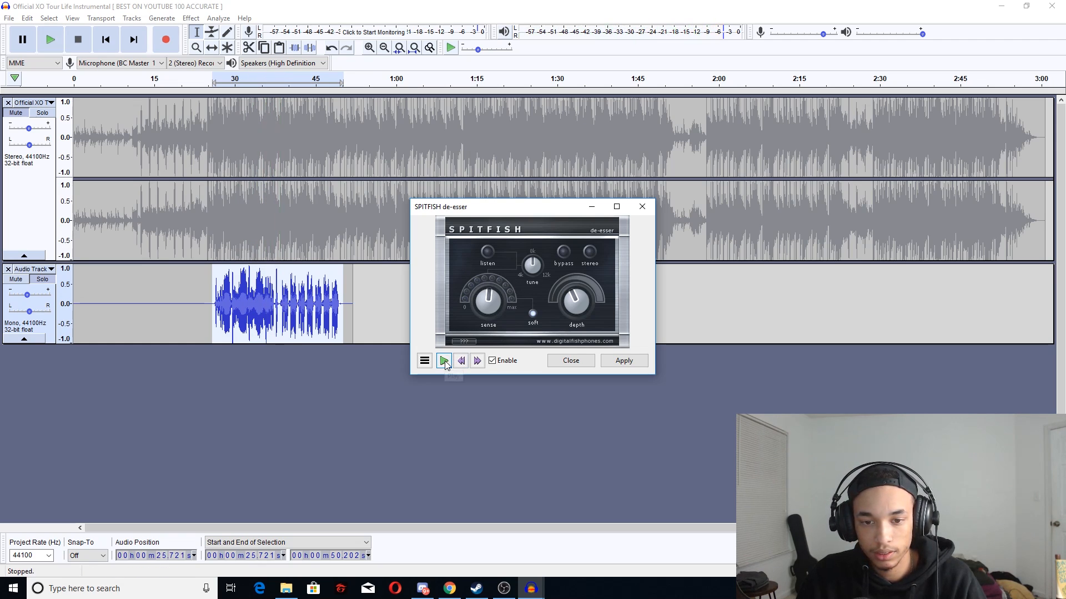
click(571, 361)
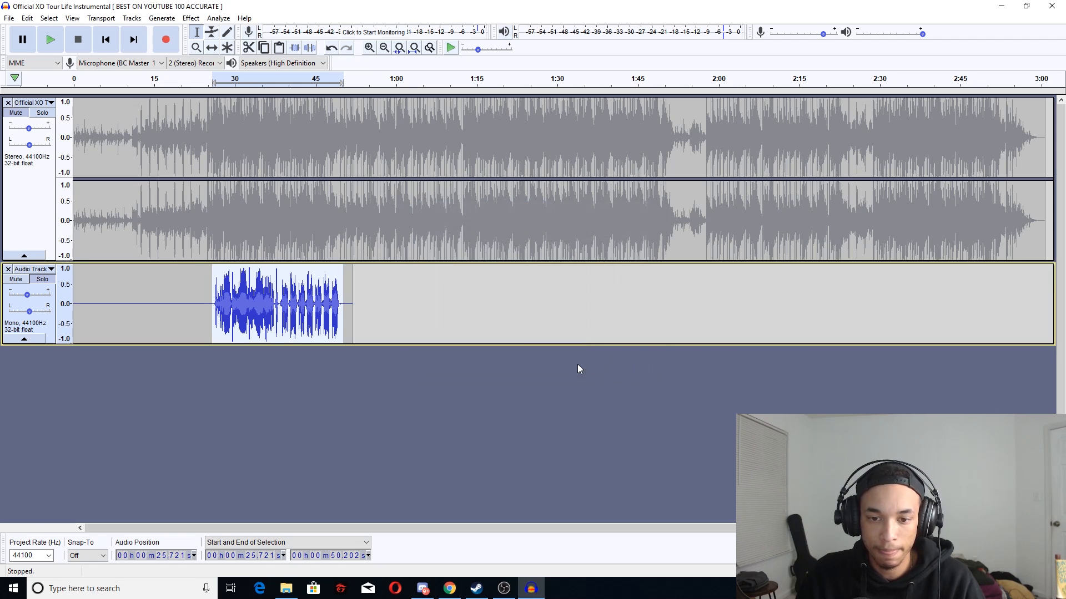
Step: Preview and apply Reverb to the vocal with room size 70, reverberance 87, tone low 12, wet gain -10 dB and stereo width 100
click(191, 18)
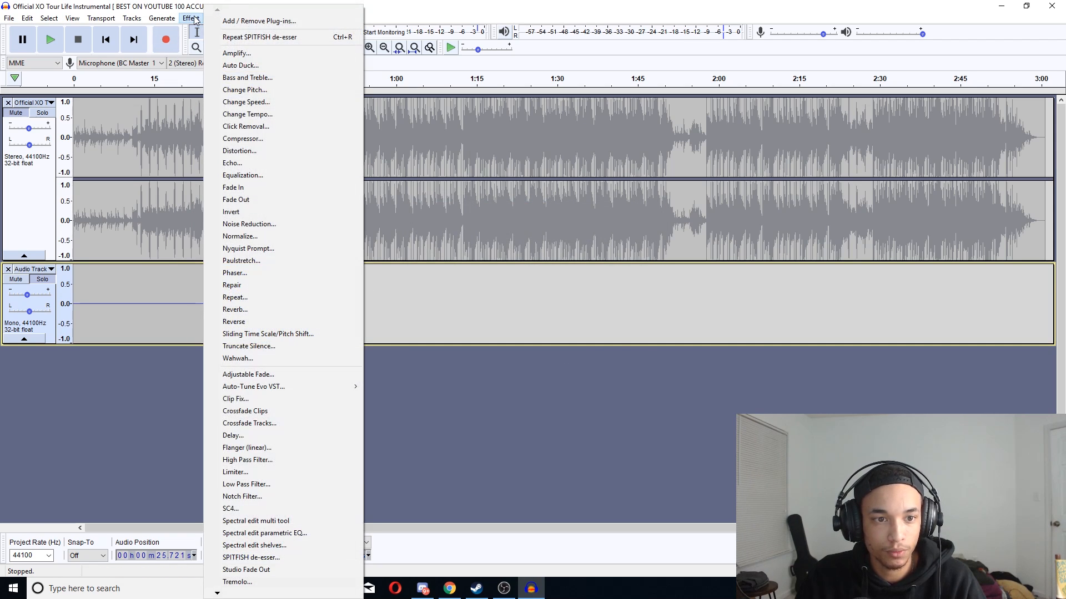
click(321, 308)
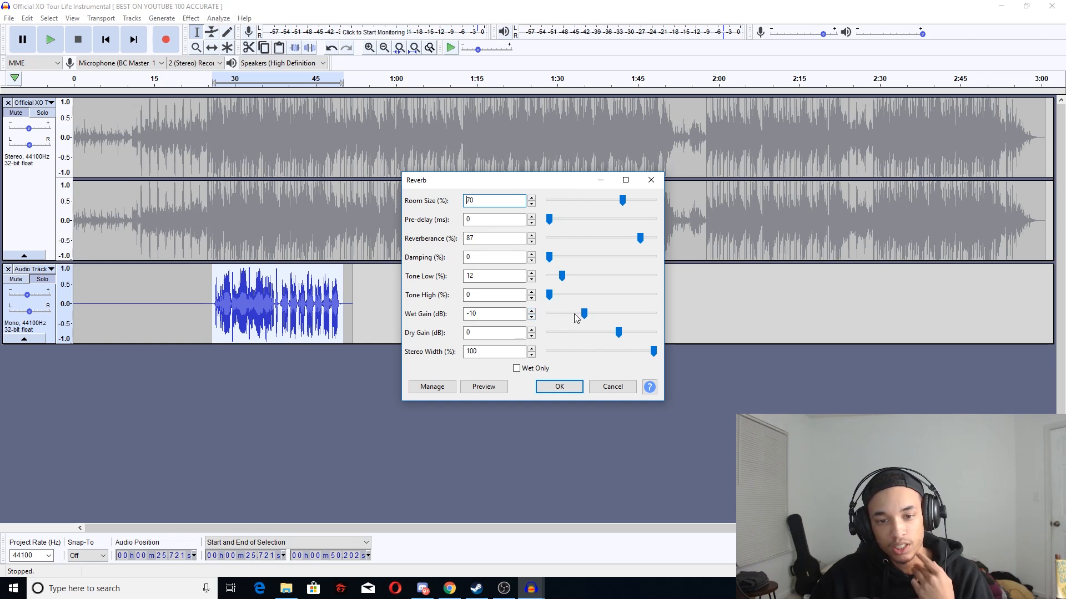
click(482, 386)
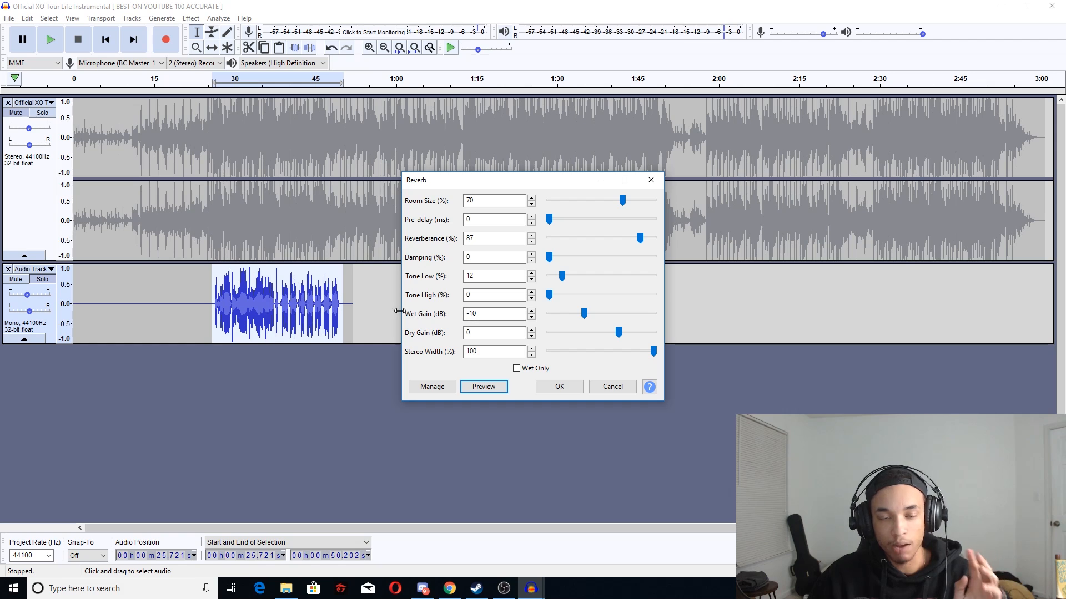
click(559, 387)
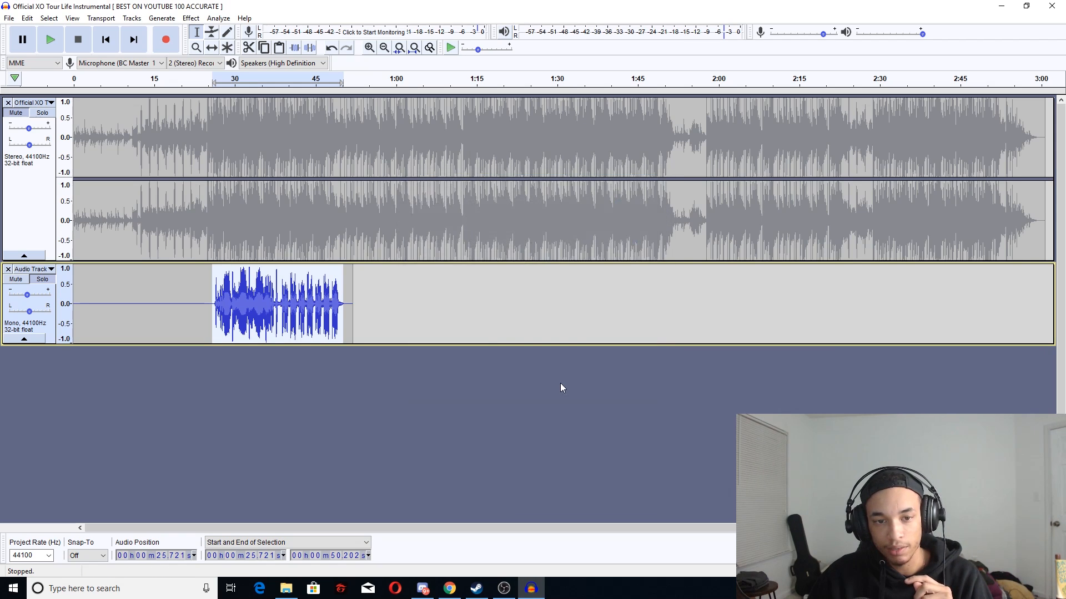
Step: Preview and apply a bouncing ball Delay to the vocal with -17.20 dB per echo, 0.300 seconds delay time and 9 echoes
click(187, 18)
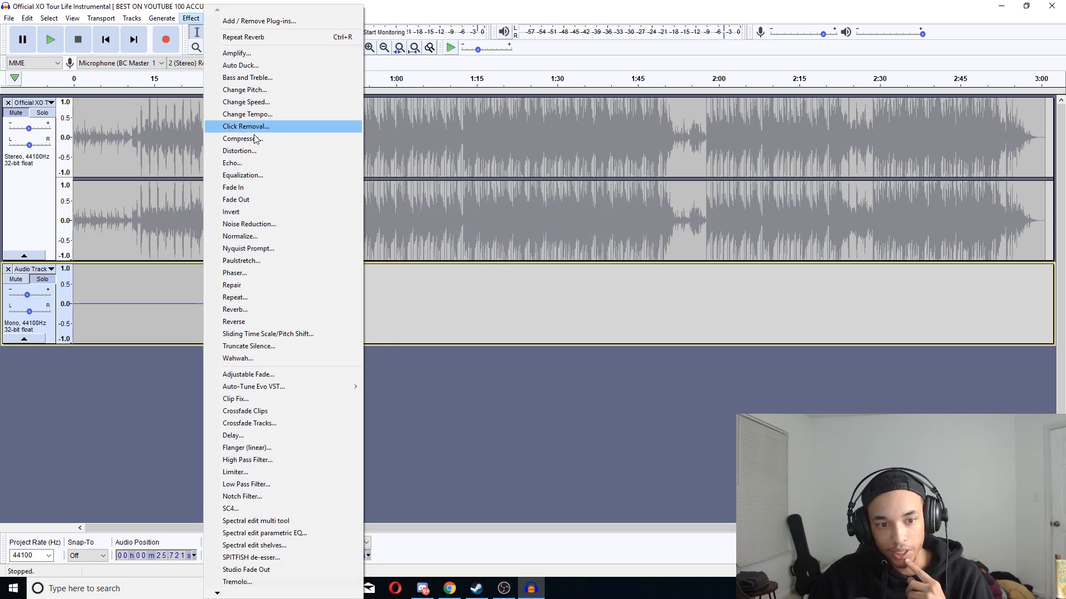
click(292, 435)
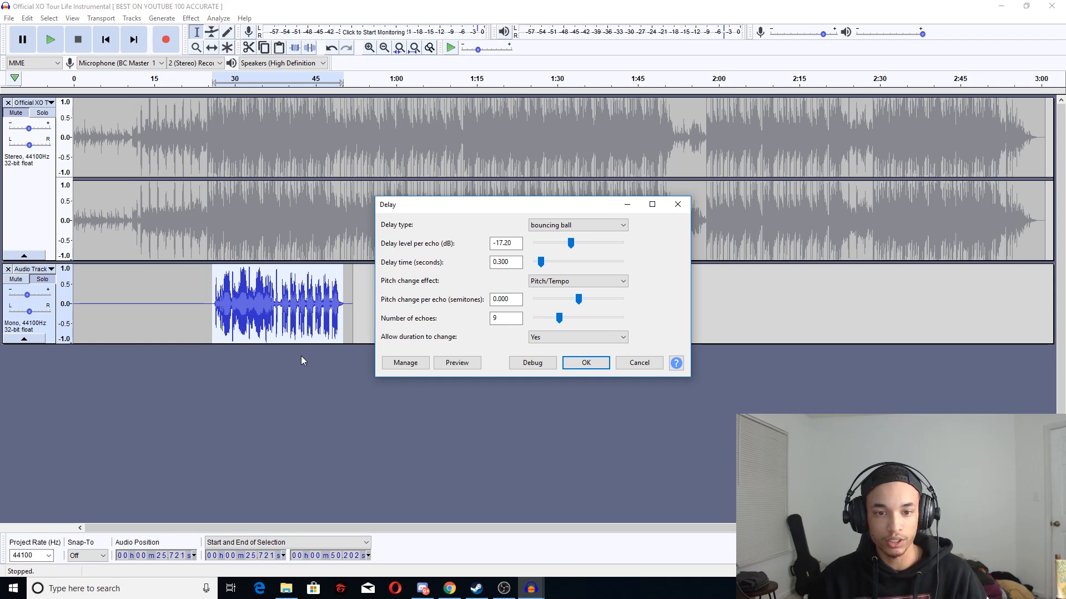
click(566, 225)
click(568, 227)
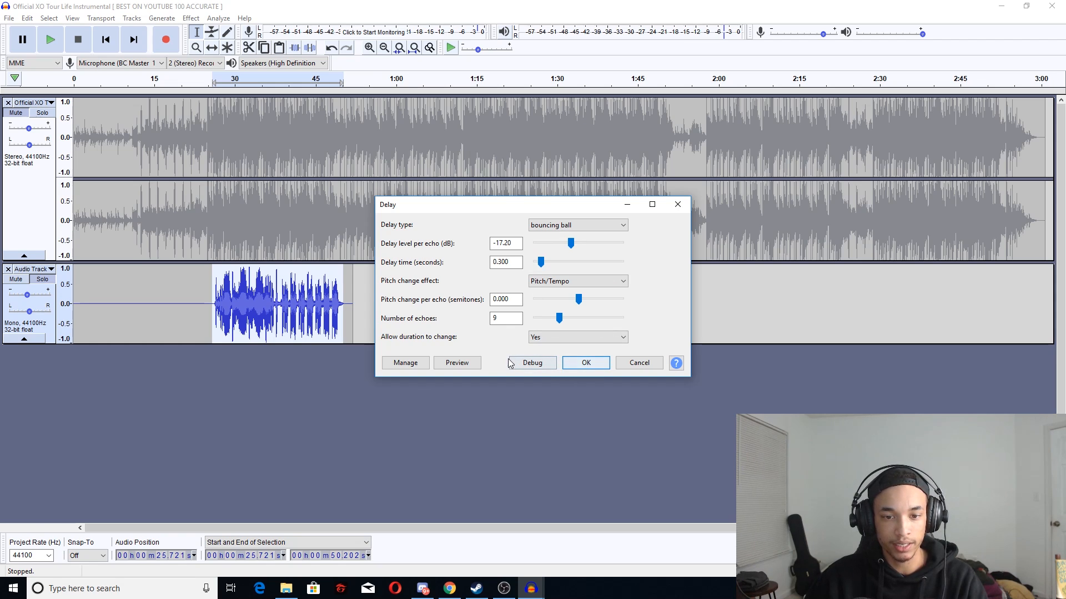
click(457, 363)
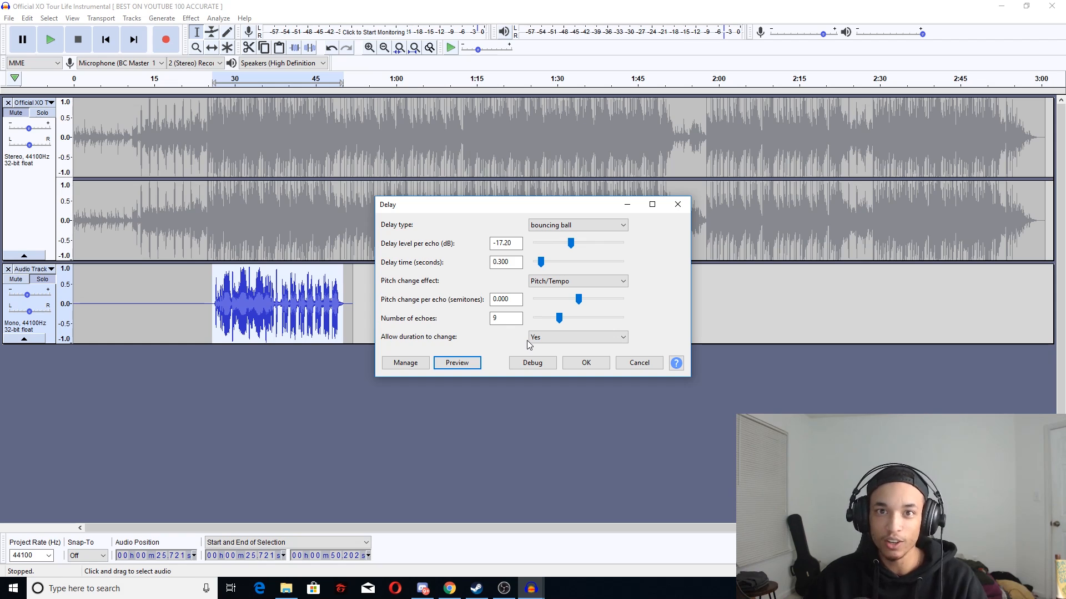
click(582, 363)
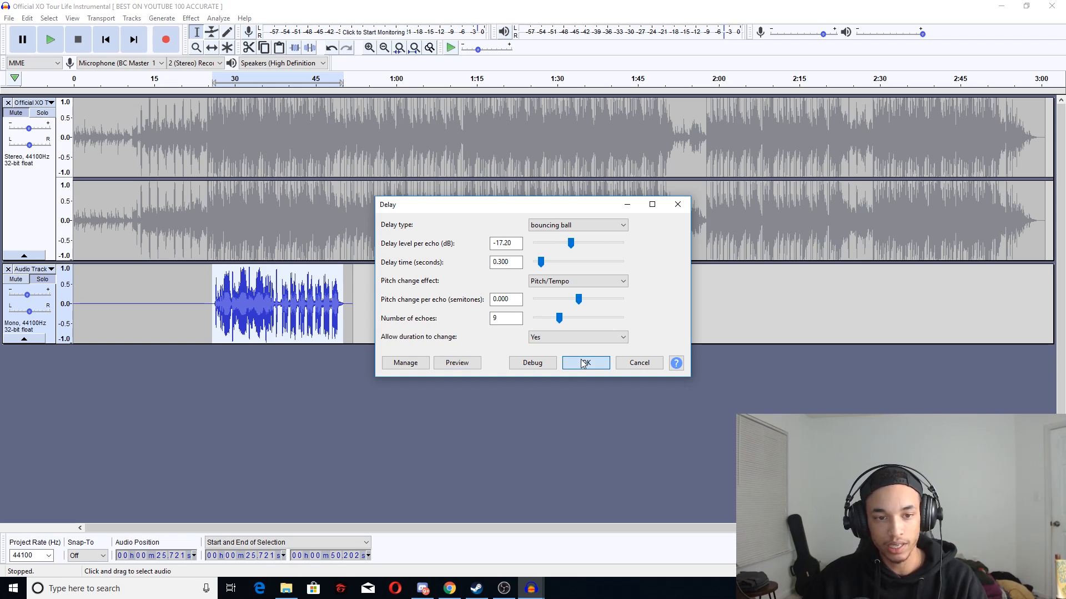
Step: Apply a Hard Limit limiter to the vocal at -4.00 dB with 10.00 ms hold and no make-up gain, and play the result
click(191, 18)
click(342, 471)
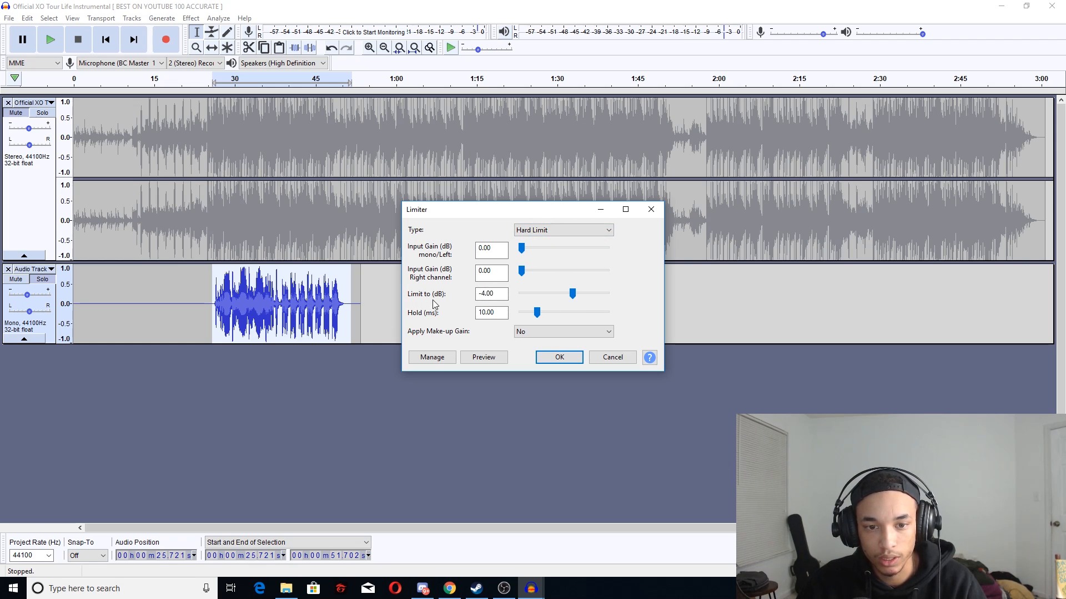
click(554, 358)
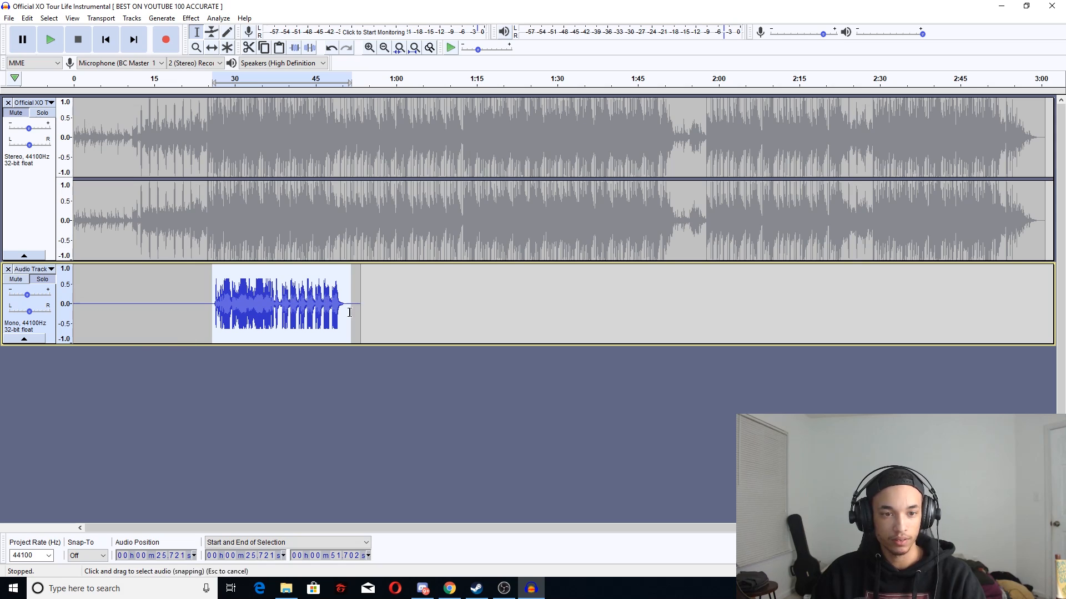
click(52, 42)
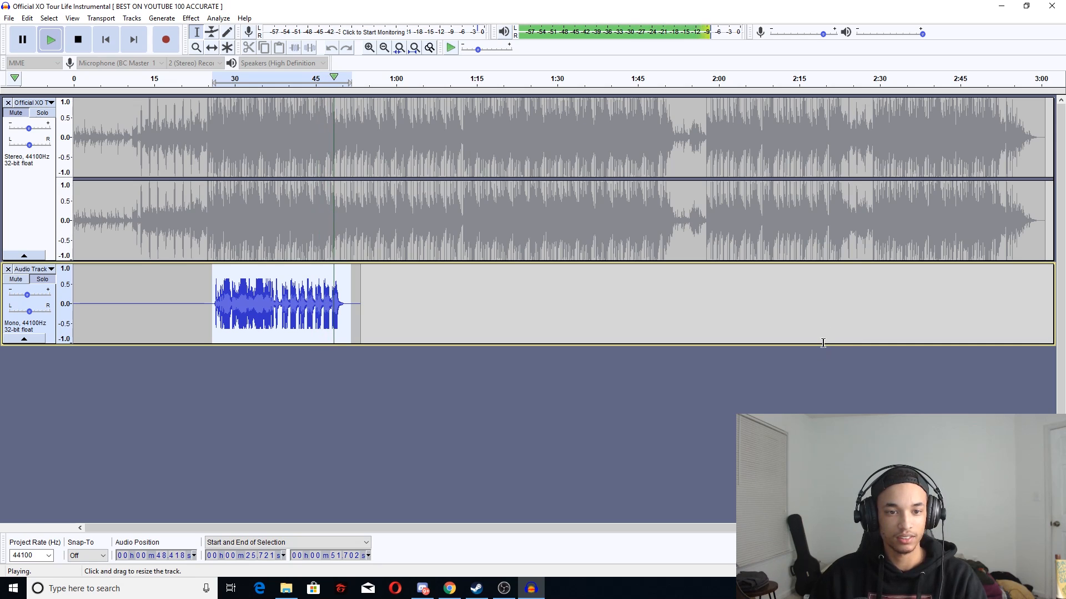
click(75, 43)
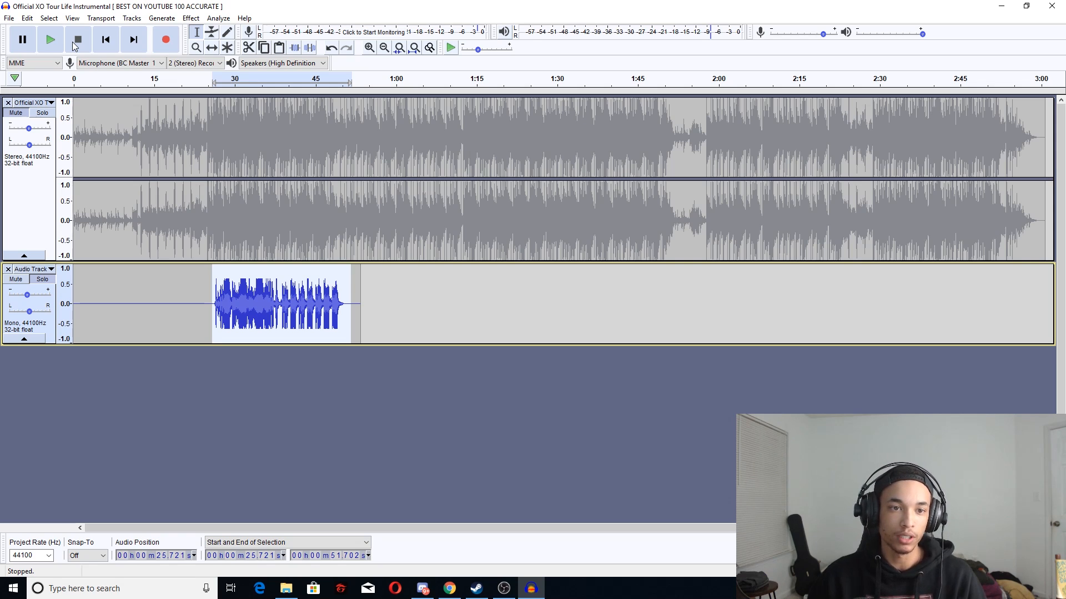
Step: Unmute the instrumental track and play the selected section with the vocal and instrumental together
click(16, 113)
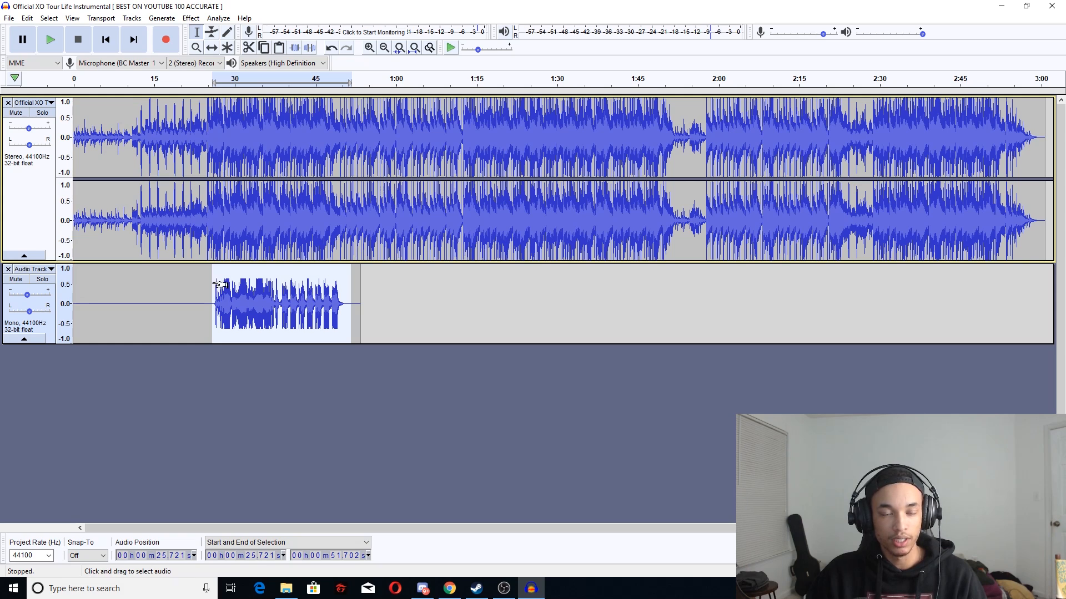
click(51, 40)
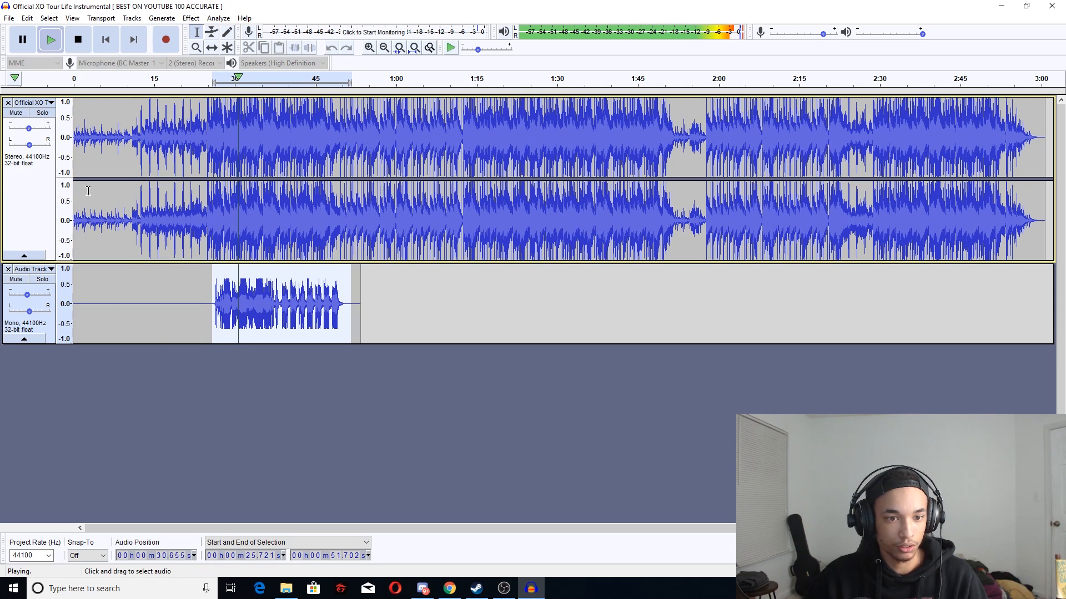
click(31, 132)
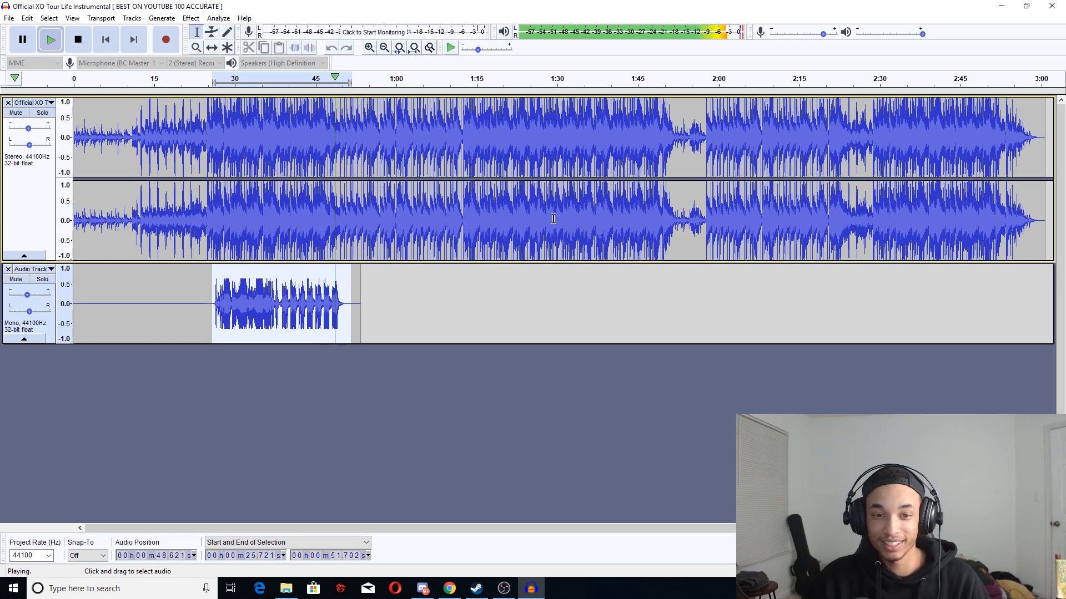
click(78, 40)
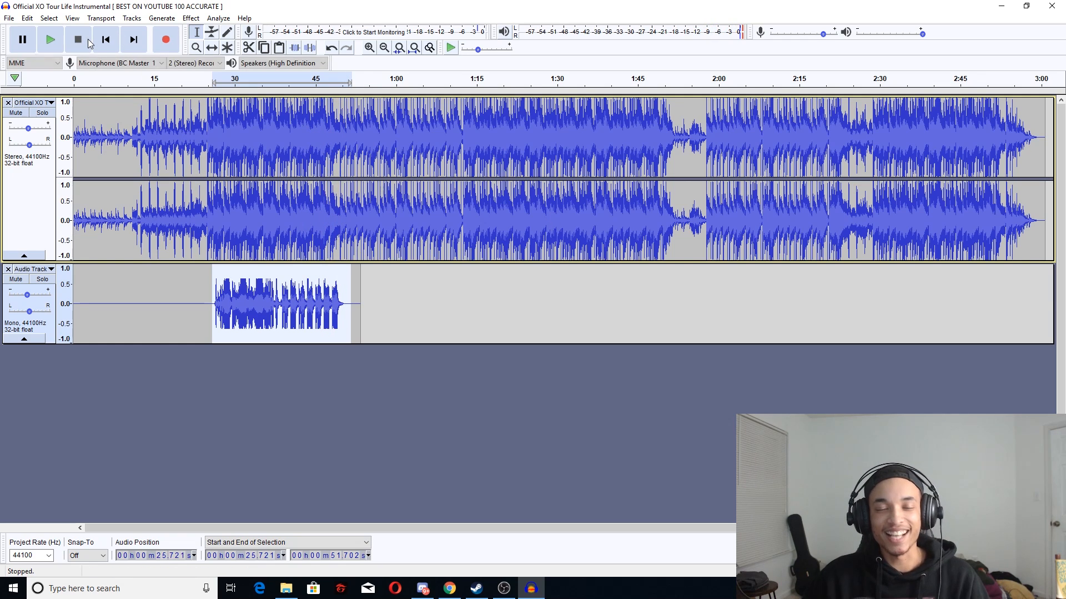